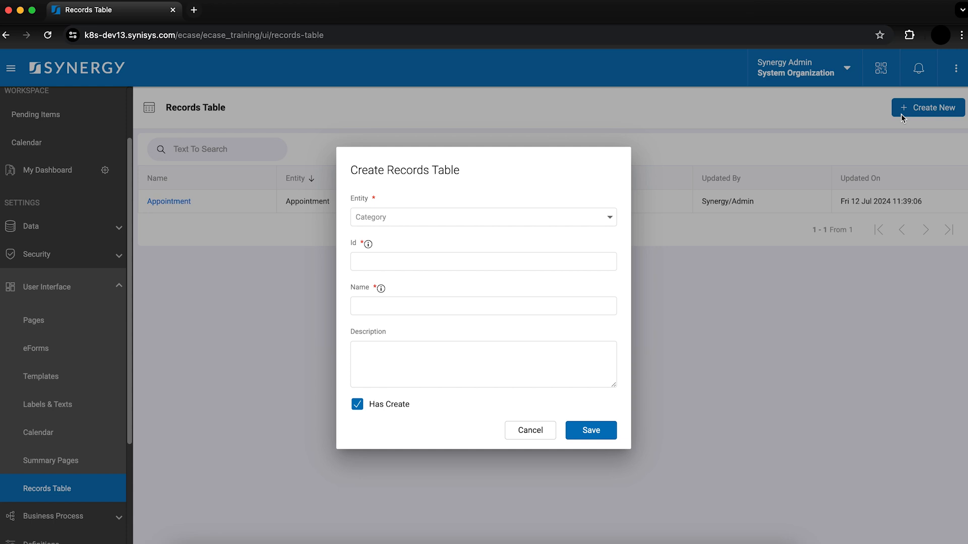
Create a records table for the Complaint entity with ID and name "Complaint" and description "description".
left_click(409, 221)
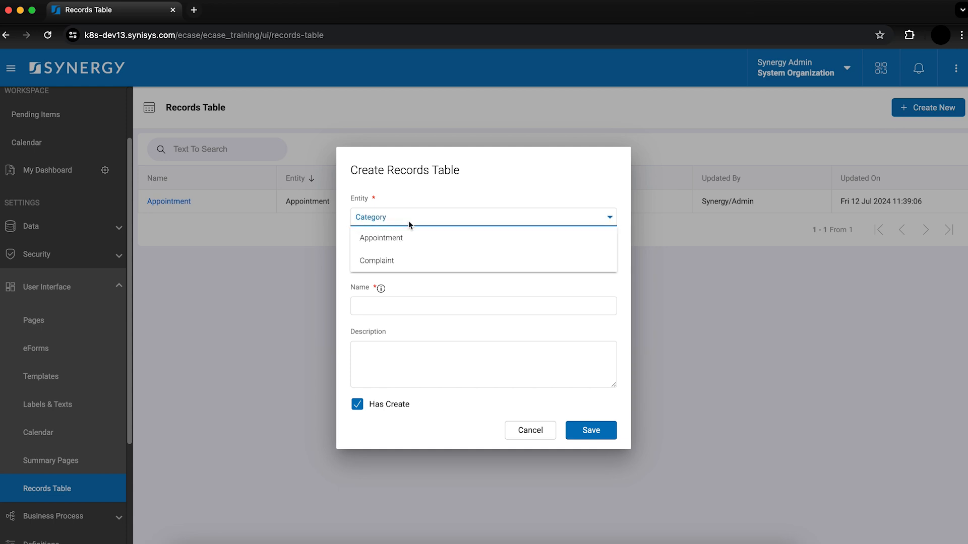
left_click(403, 268)
left_click(401, 264)
type("Complaint")
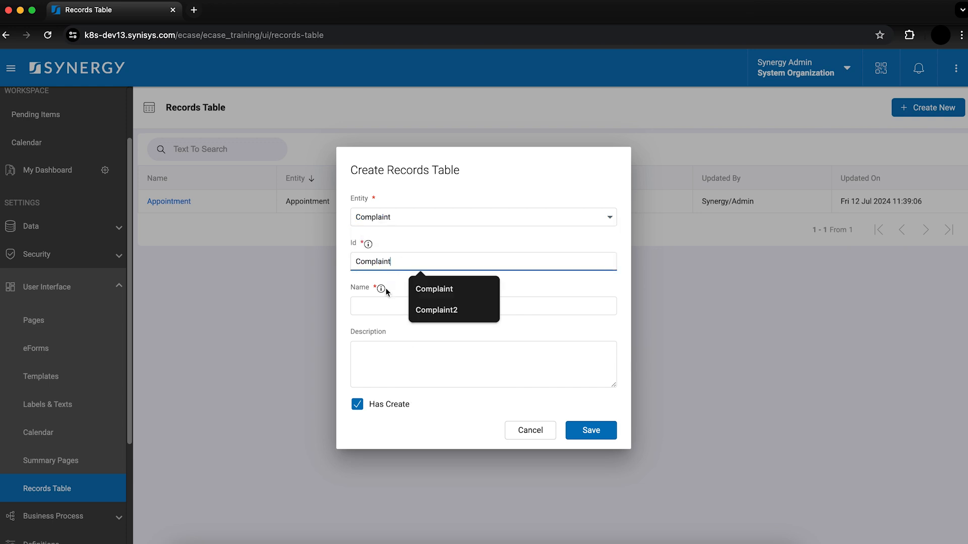
left_click(375, 308)
type("Complaint")
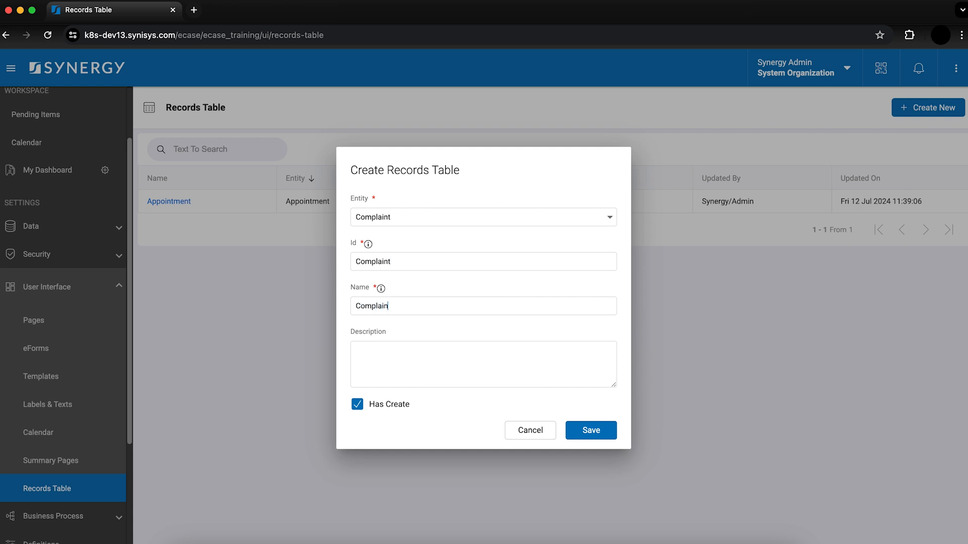
left_click(378, 361)
type("description")
left_click(593, 430)
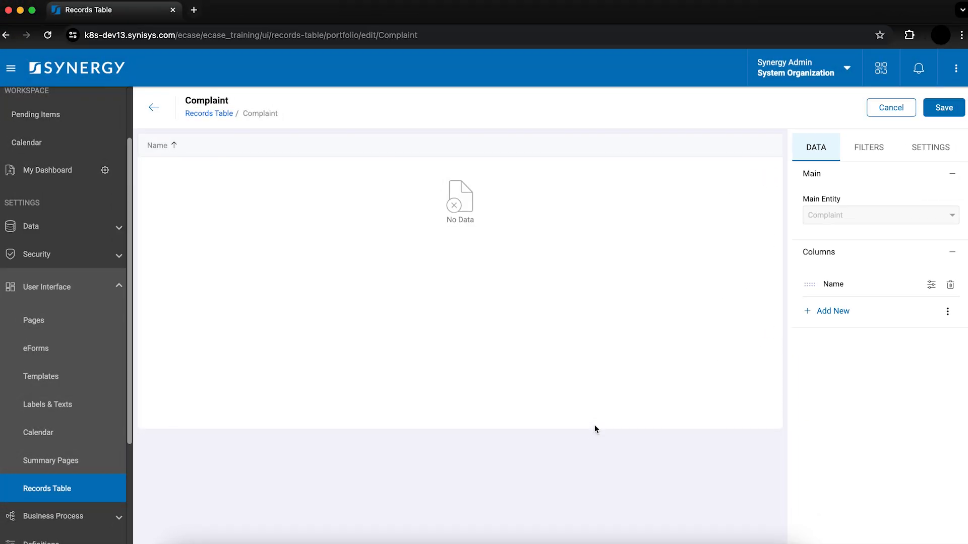
Add a Complaint Number column to the Complaint records table.
left_click(822, 312)
left_click(849, 216)
type("com")
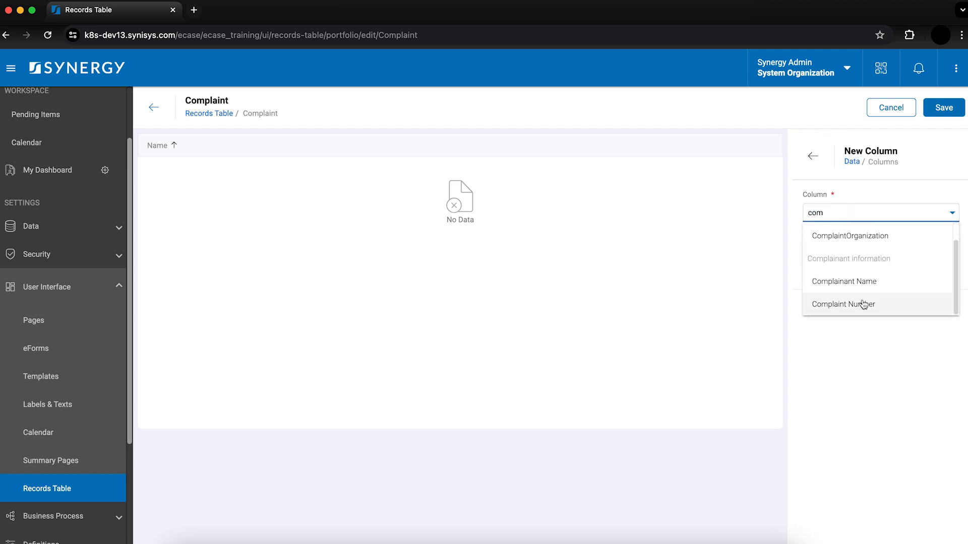
left_click(843, 305)
Add an Institution column to the Complaint records table.
left_click(833, 335)
left_click(877, 216)
type("ins")
left_click(831, 300)
left_click(827, 270)
Add a Priority column to the Complaint records table.
left_click(833, 359)
left_click(822, 215)
type("pri")
left_click(822, 255)
left_click(828, 271)
Add an Updated User column to the Complaint records table.
left_click(833, 383)
left_click(827, 215)
type("u")
left_click(835, 273)
left_click(841, 268)
Add a Date Updated column to the Complaint records table.
left_click(832, 407)
left_click(857, 213)
type("da")
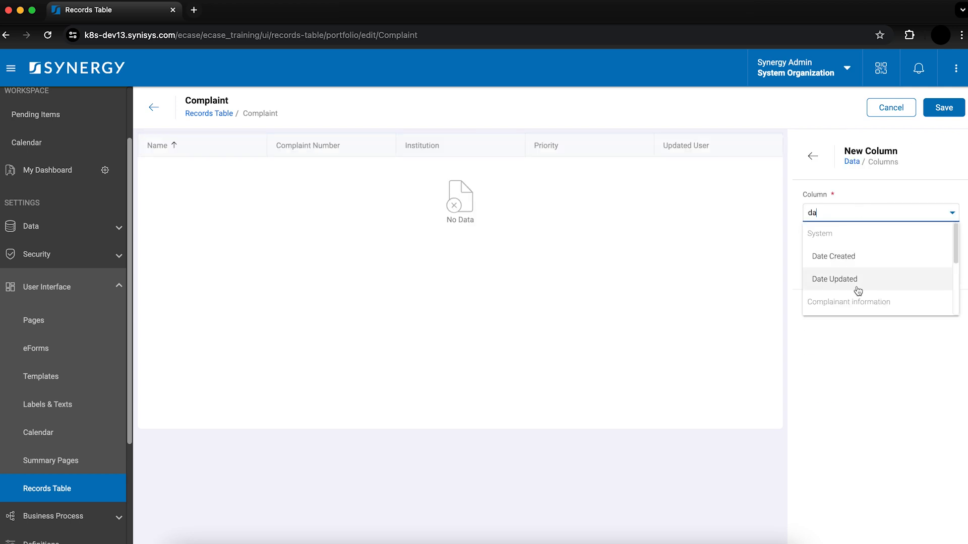
left_click(858, 280)
left_click(839, 271)
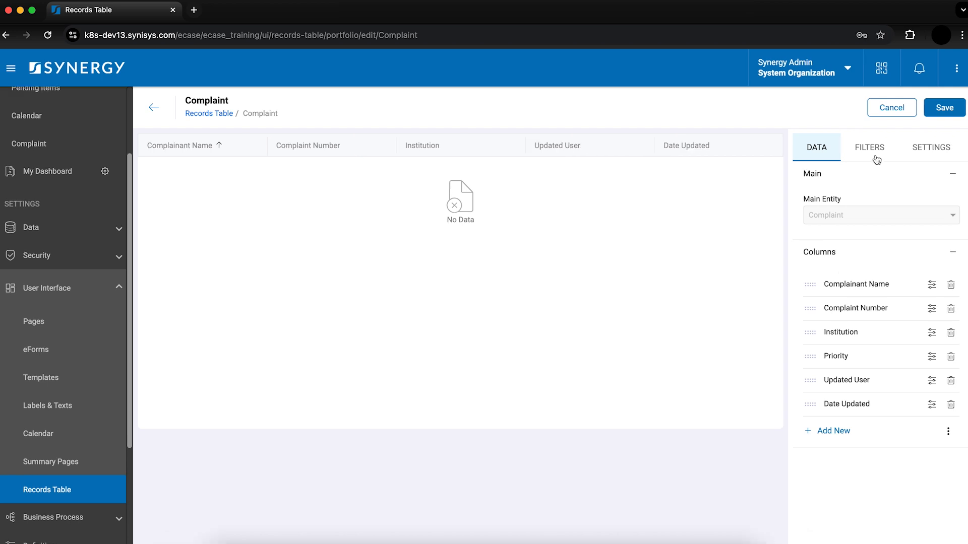
Add an initial filter limiting records to those whose Created User is the logged-in user.
left_click(877, 158)
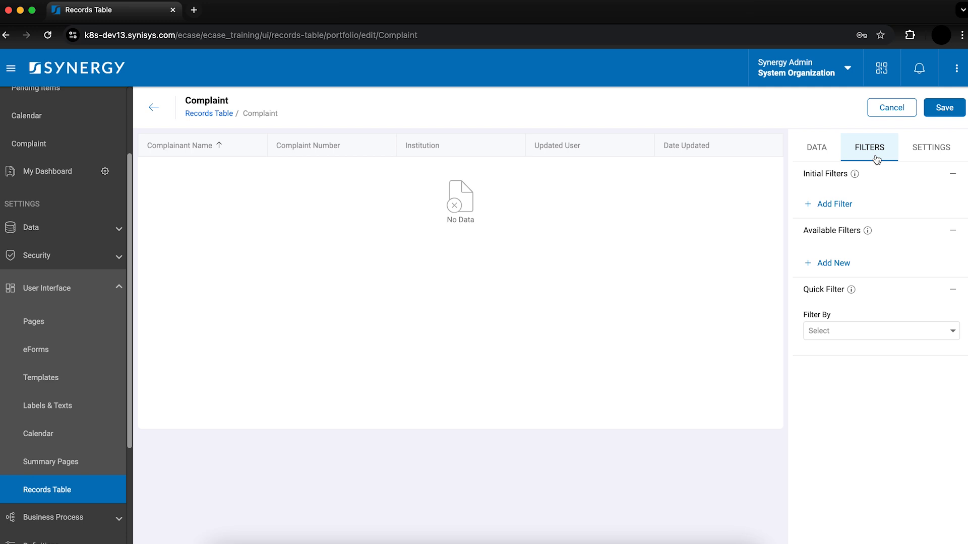
left_click(841, 203)
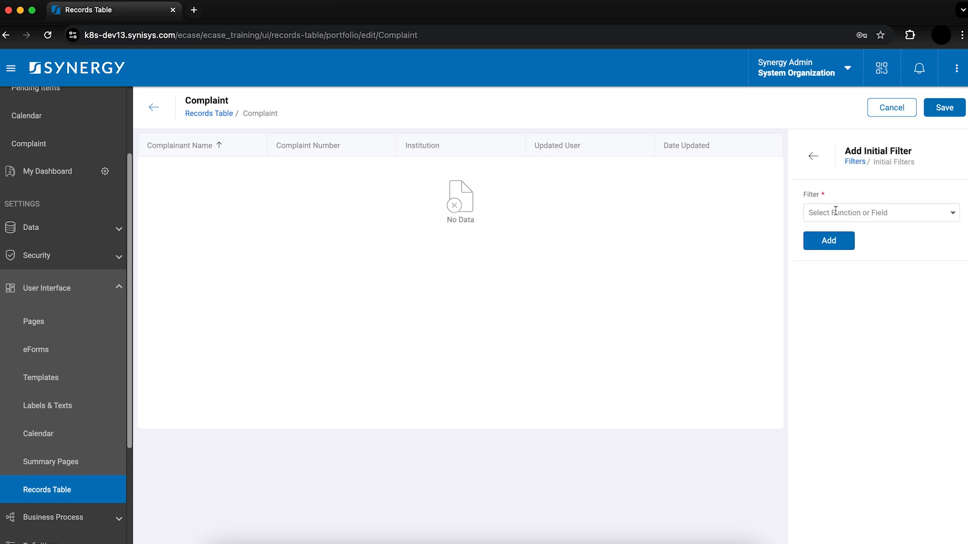
left_click(835, 211)
type("cre")
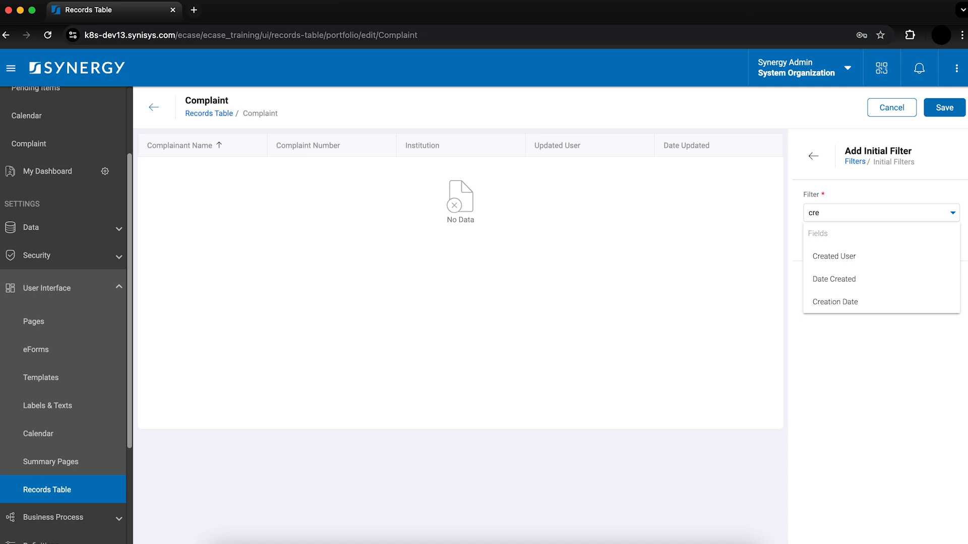
left_click(849, 258)
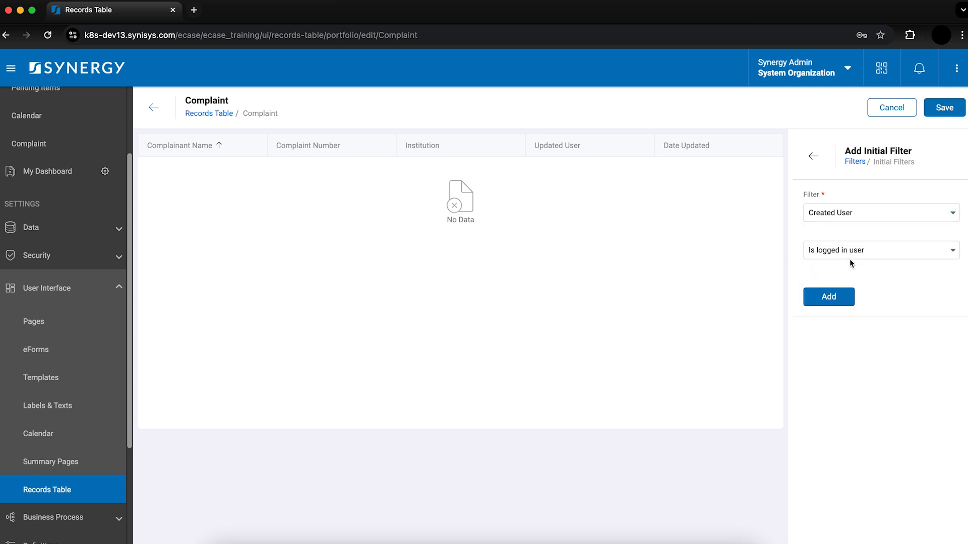
left_click(829, 299)
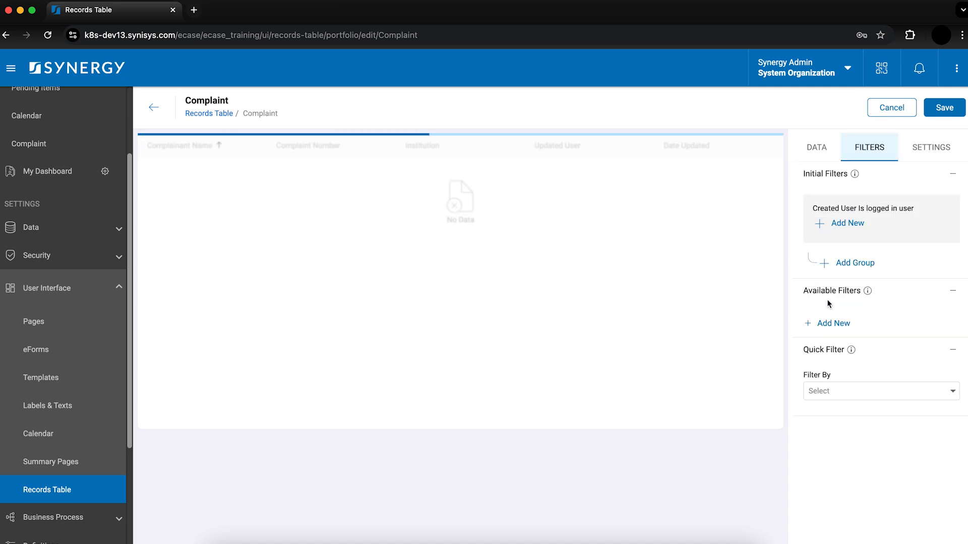
Extend the initial filter with an Or condition that Updated User is the logged-in user.
left_click(855, 229)
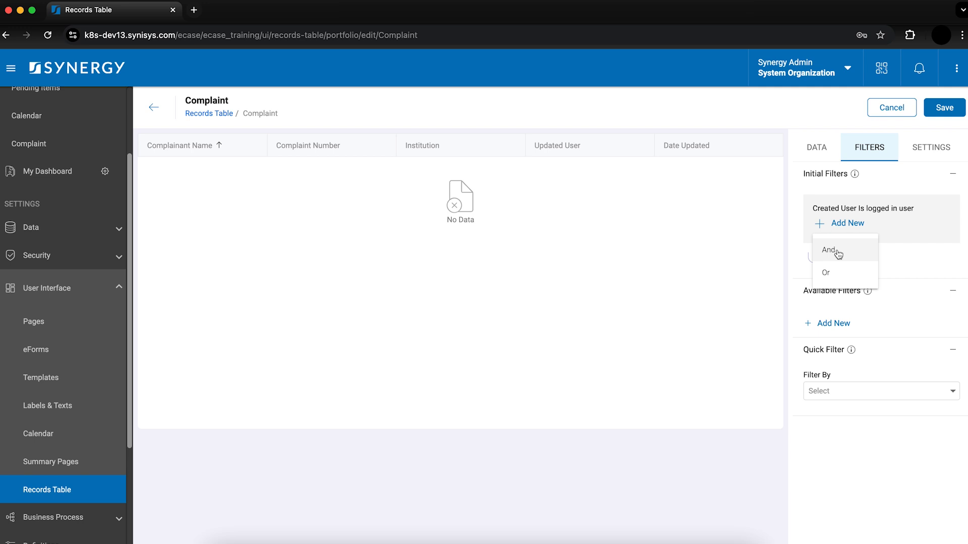
left_click(830, 272)
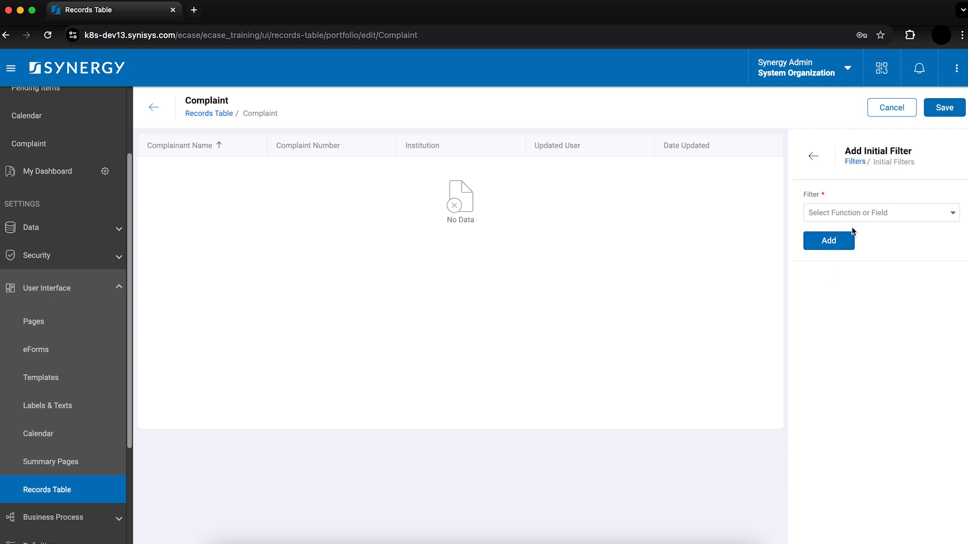
left_click(861, 215)
type("up")
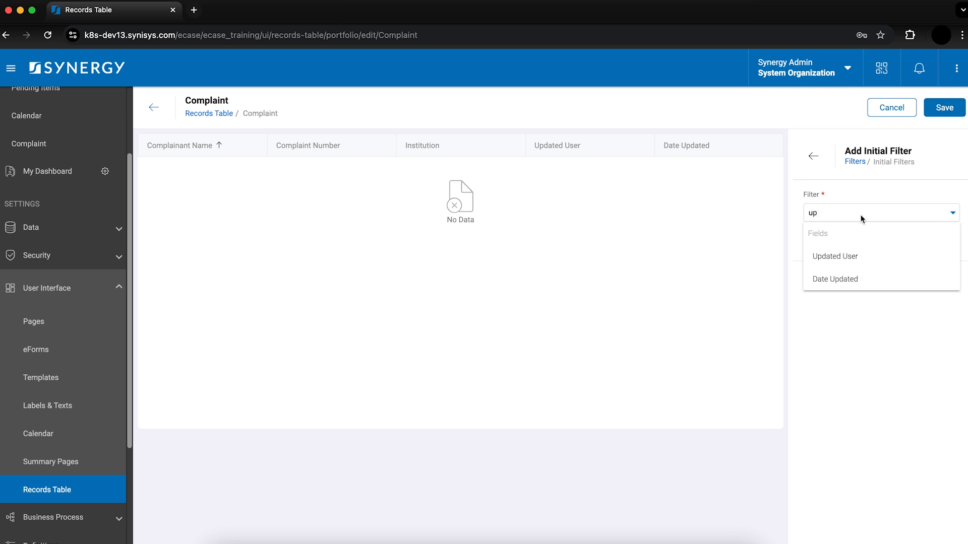
left_click(866, 256)
left_click(836, 299)
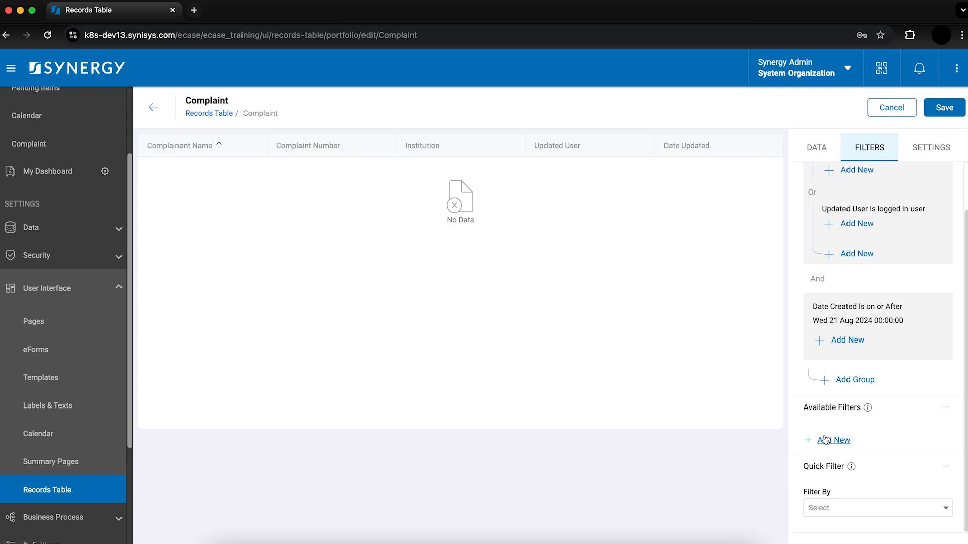
Add the Complaint entity's Priority field as an available filter.
left_click(824, 439)
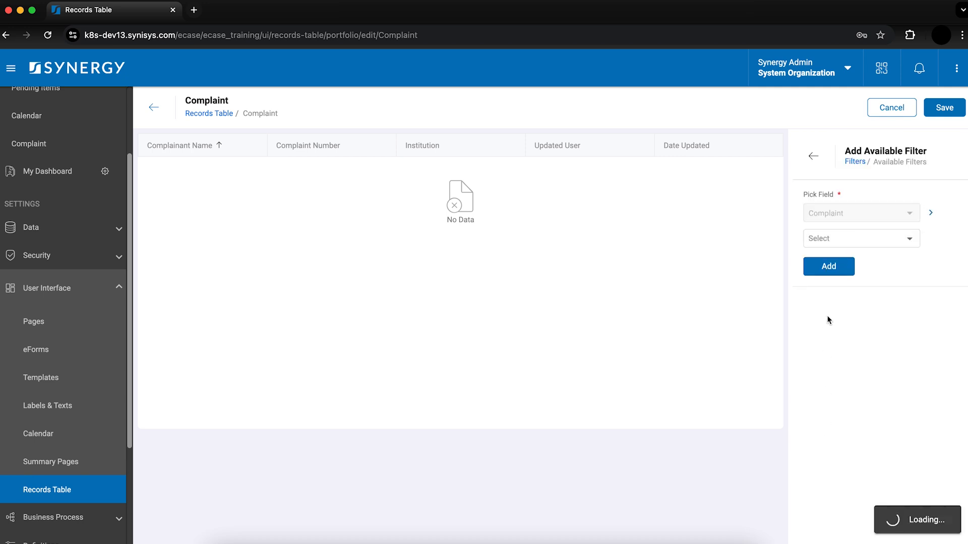
left_click(865, 241)
scroll(838, 323, "down", 2)
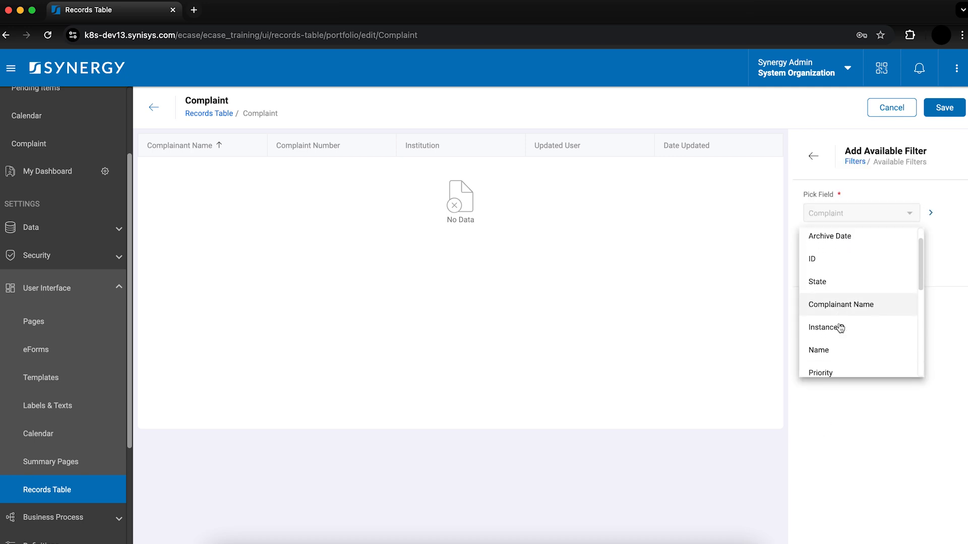
left_click(830, 347)
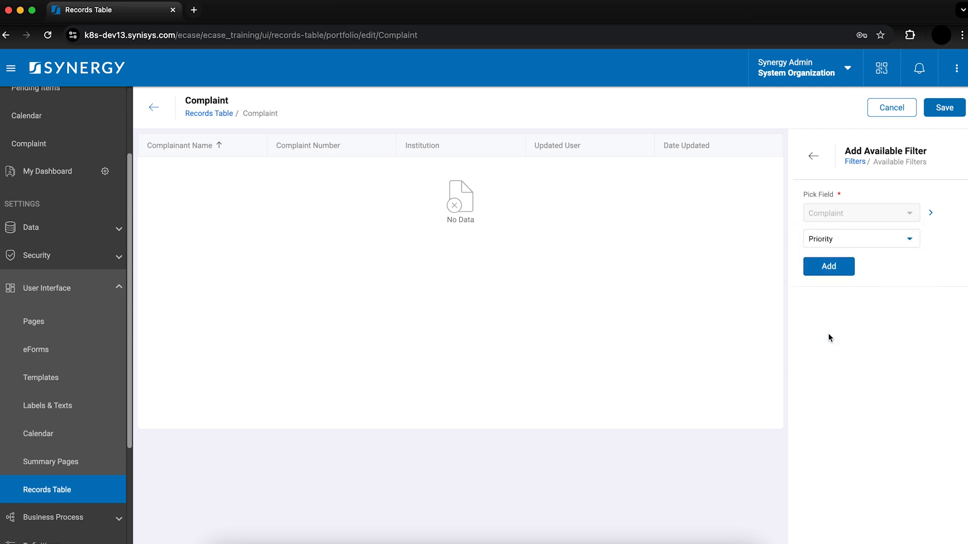
left_click(840, 268)
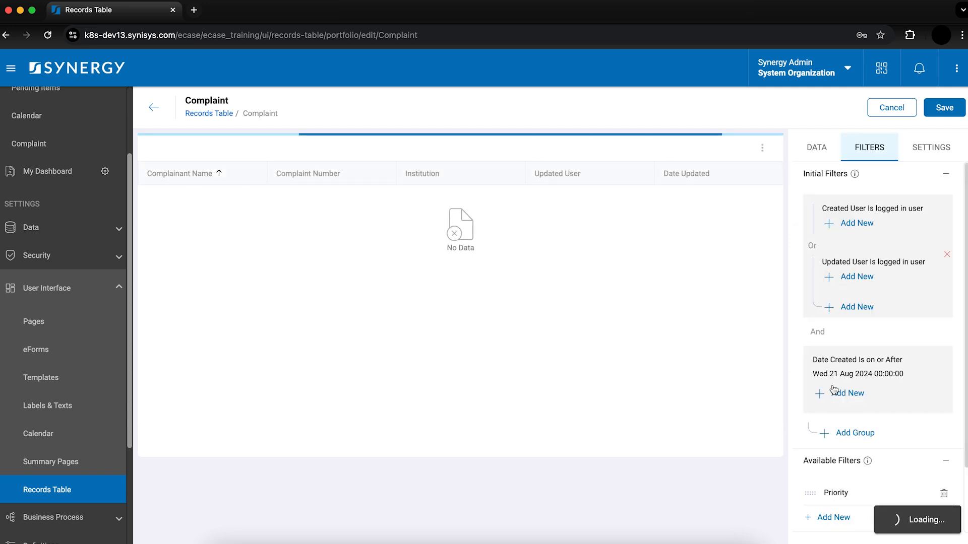
Set the quick filter to filter by Created User.
scroll(833, 385, "down", 3)
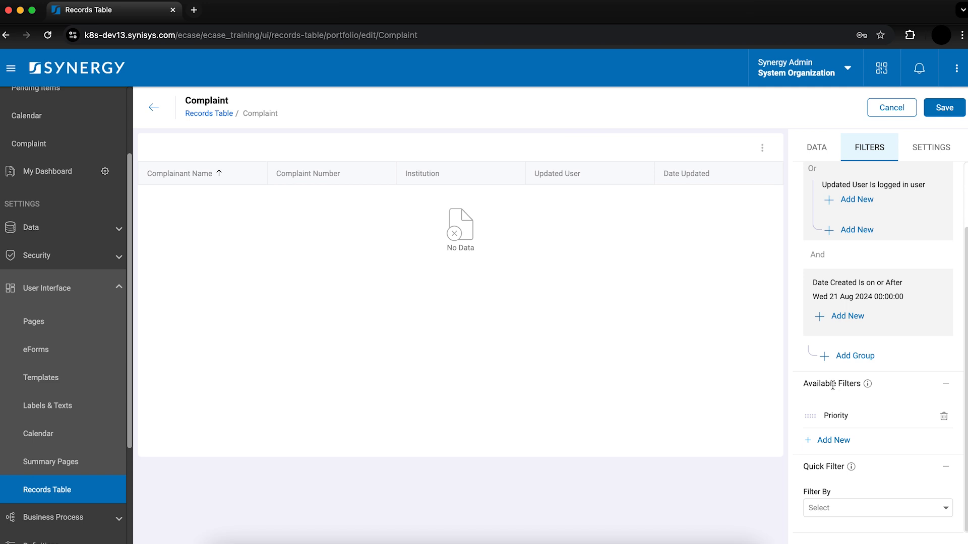
left_click(840, 509)
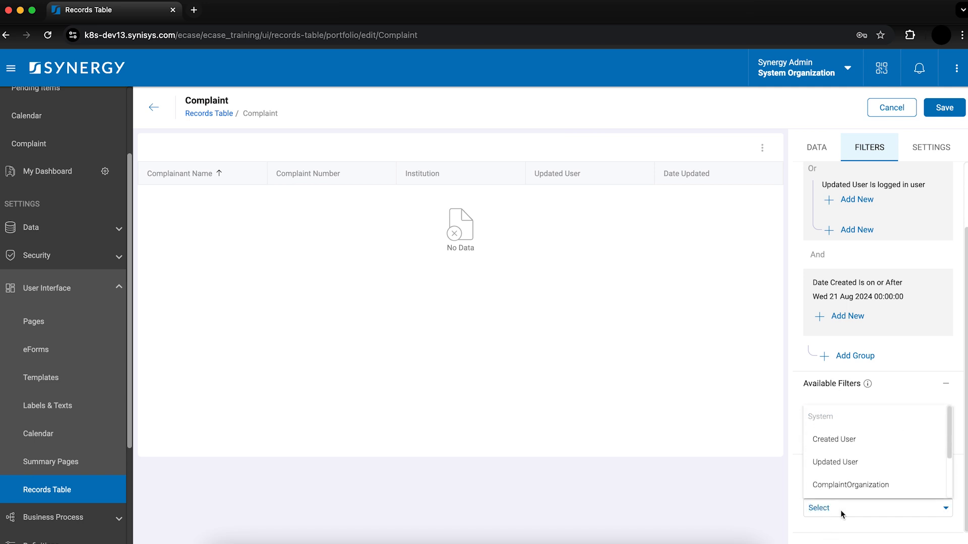
left_click(867, 444)
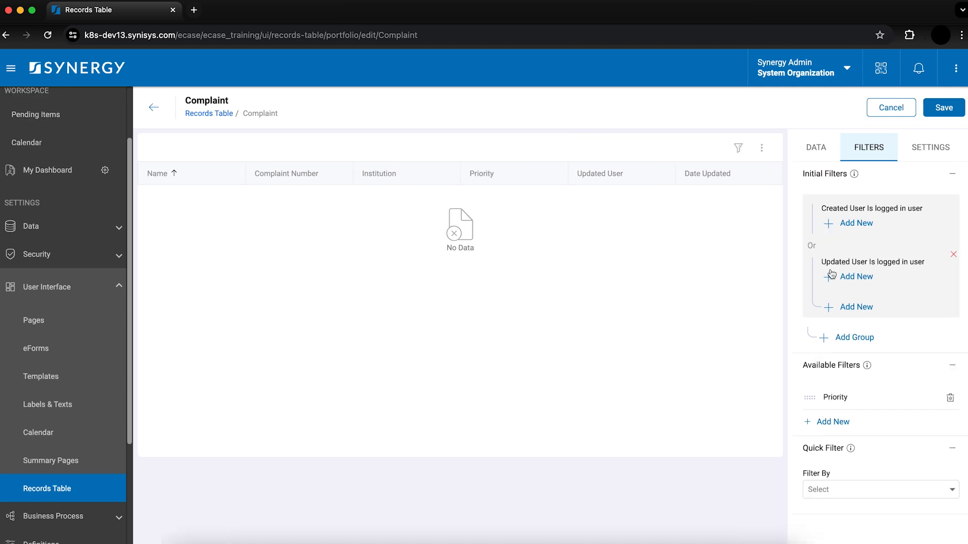
Set ComplaintViewForm as the view form in the records table's settings.
left_click(937, 156)
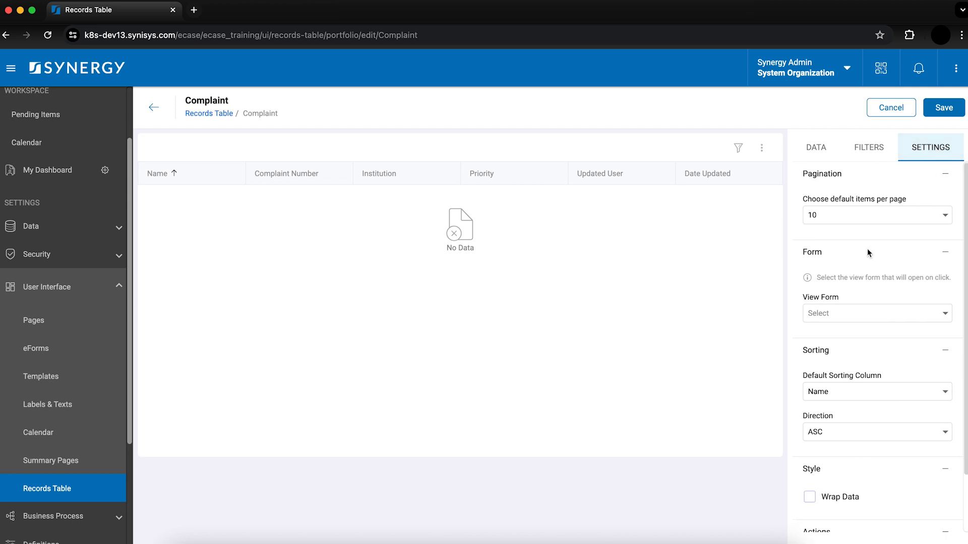
left_click(833, 315)
left_click(834, 332)
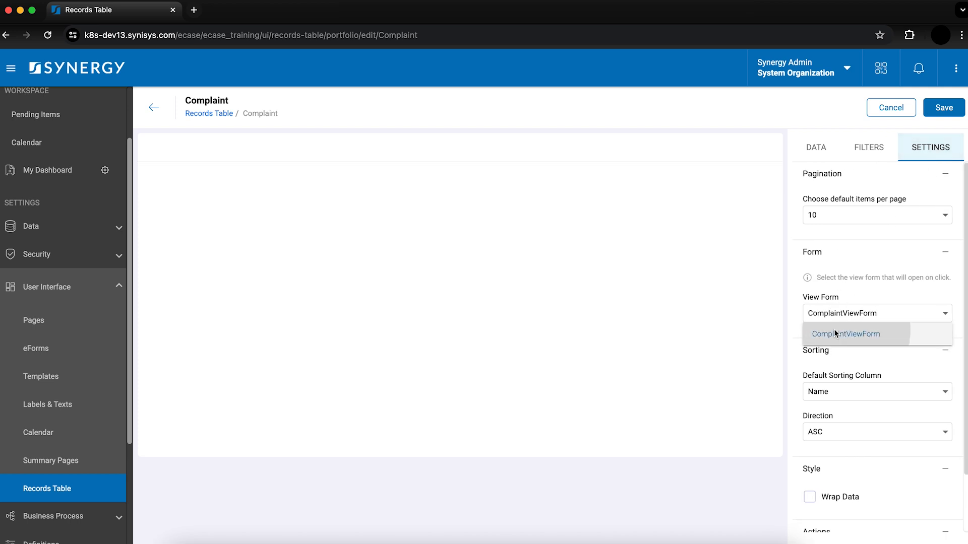
Set the default sorting column to Date Updated and save the Complaint records table.
left_click(840, 392)
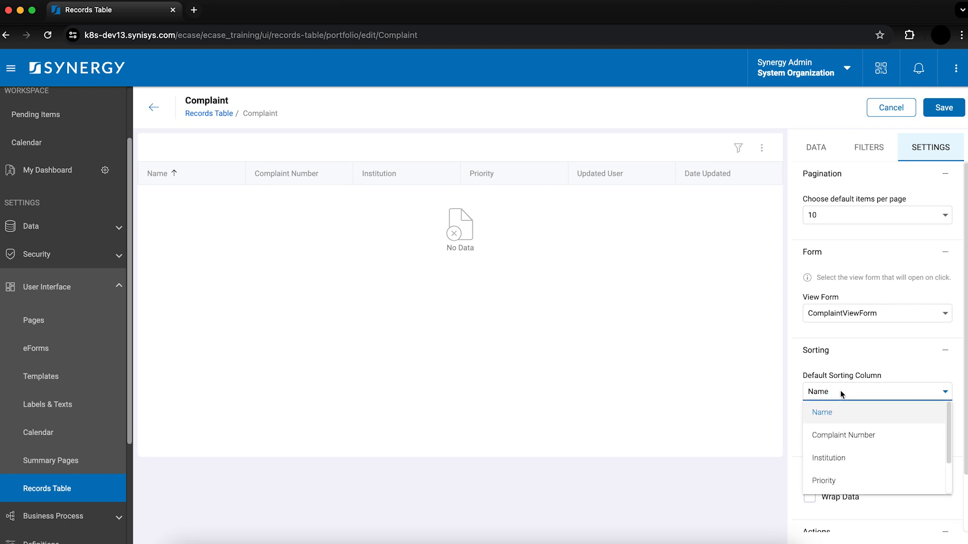
scroll(860, 479, "down", 2)
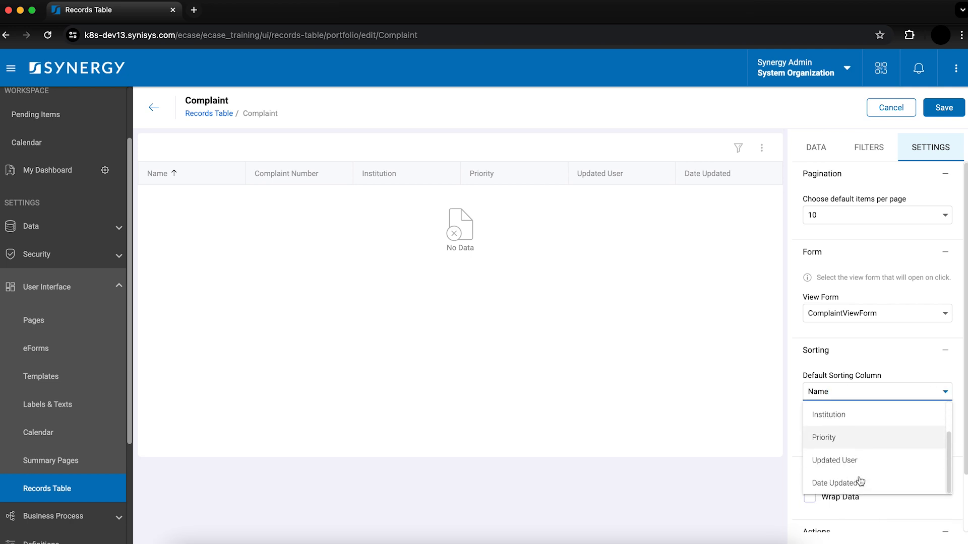
left_click(860, 482)
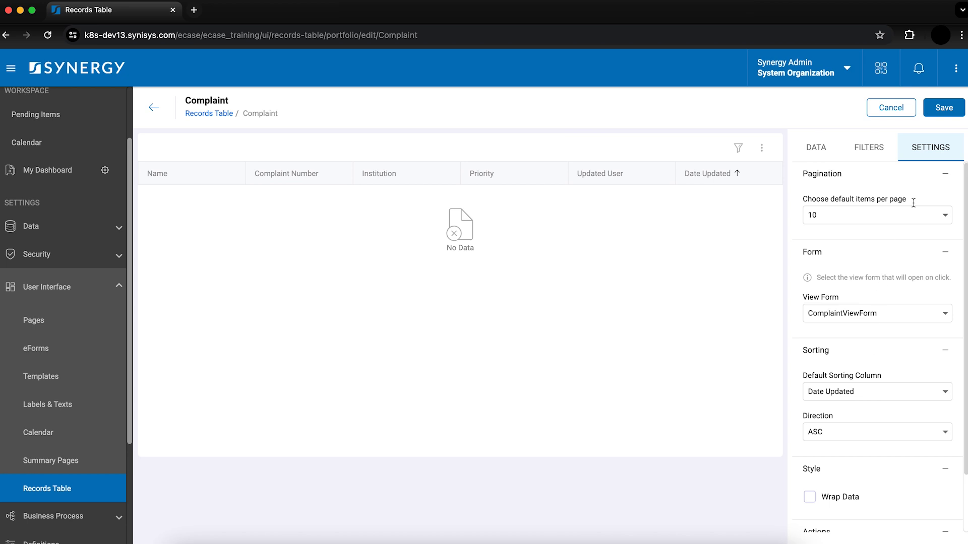
left_click(944, 109)
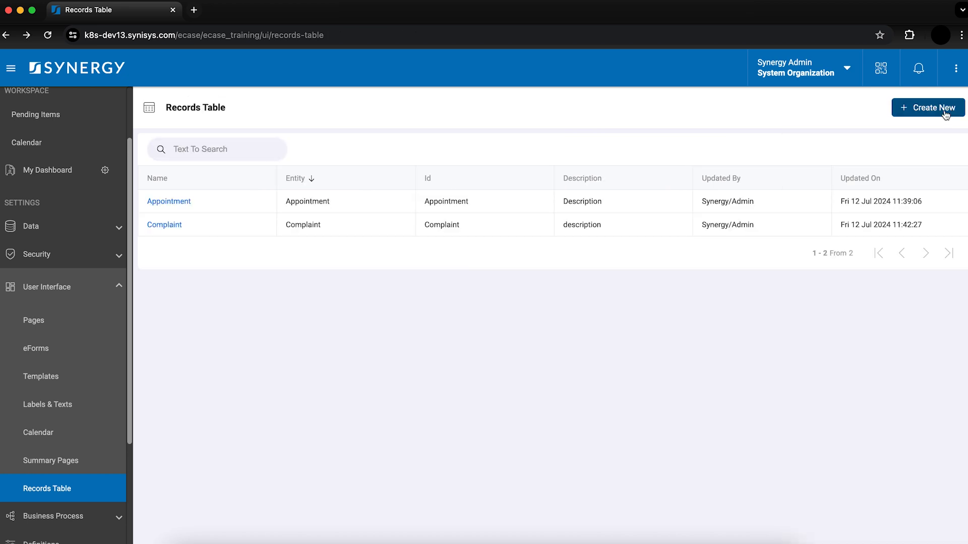